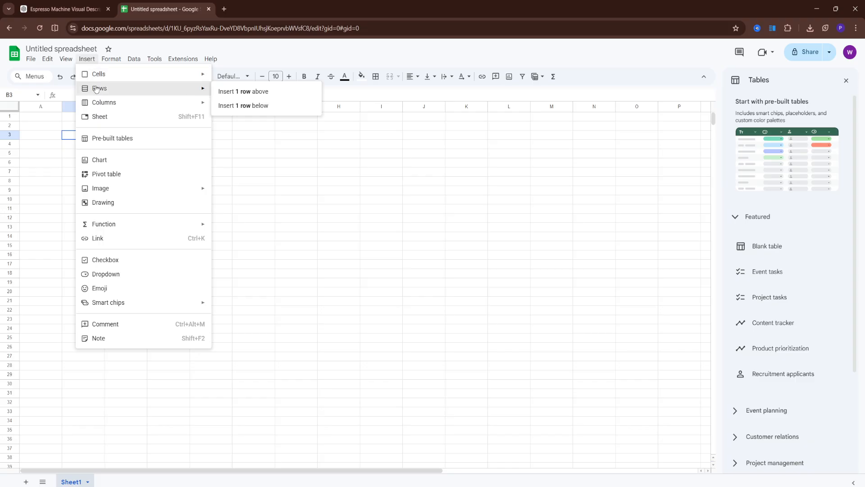
Step: Insert a Google Images picture of a bald eagle against a stone wall inside cell B3, searching for "eagl"
mouse_move(131, 190)
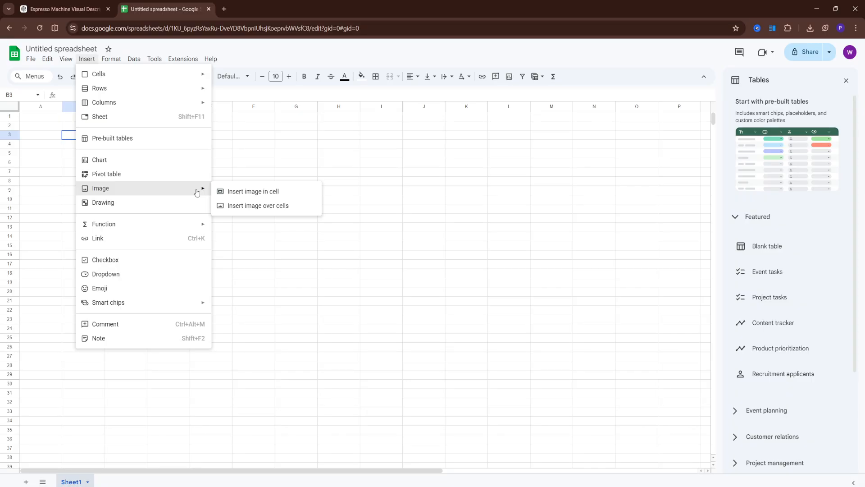
left_click(266, 195)
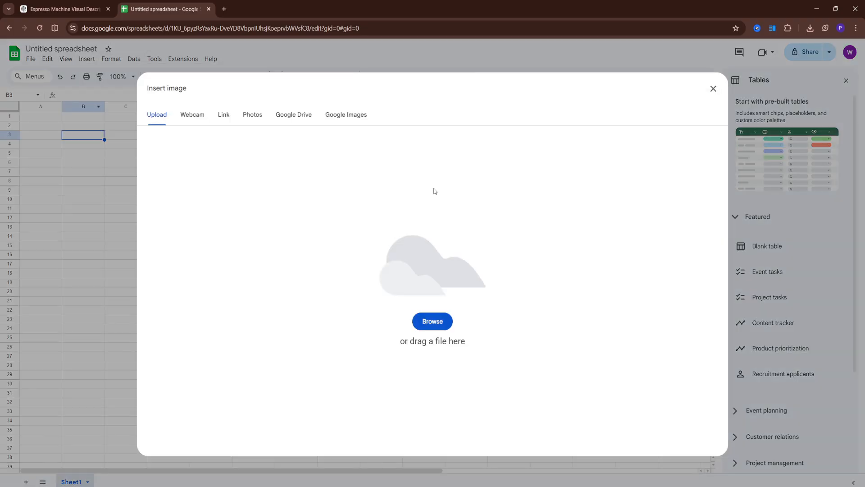
left_click(346, 115)
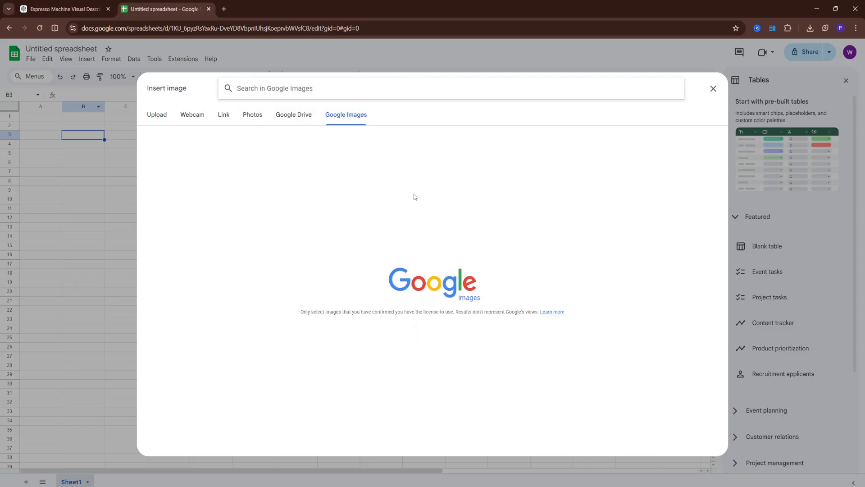
type("eagl")
key("Return")
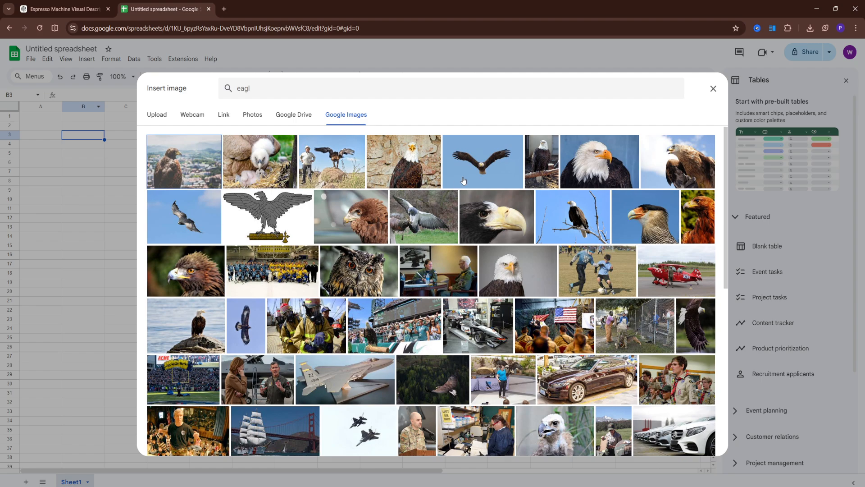
left_click(432, 168)
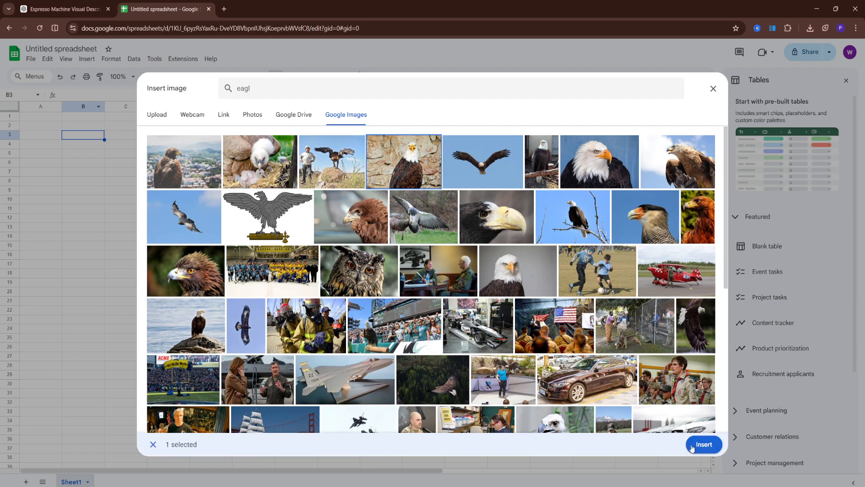
left_click(703, 445)
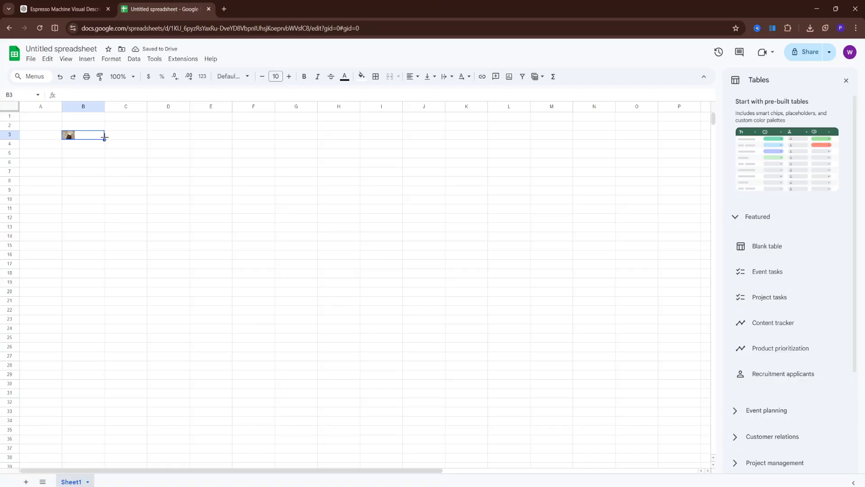
Step: Fill the eagle image from cell B3 down through B9, and undo the fill
left_click_drag(104, 139, 145, 190)
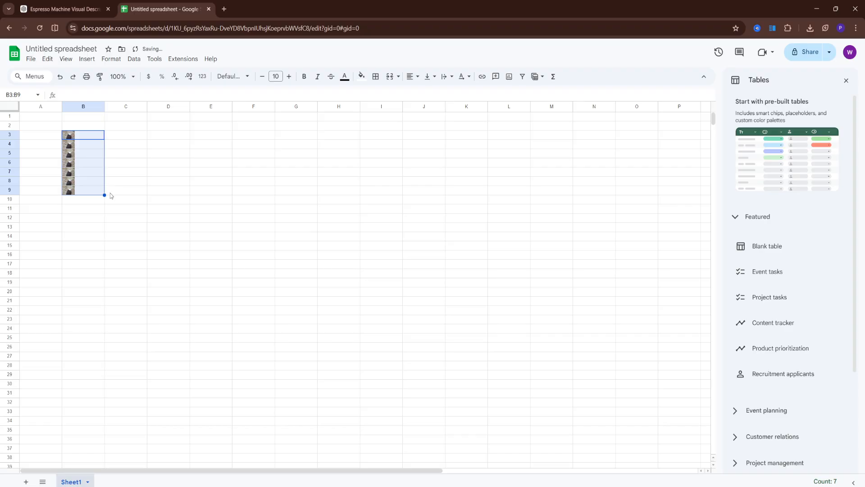
left_click(87, 137)
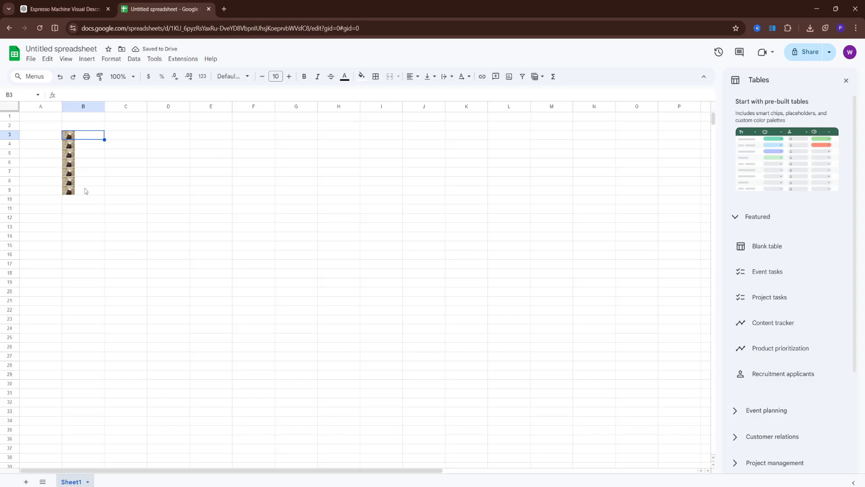
key("ctrl+z")
Step: Replace the image in cell B3 with blank line breaks to make row 3 taller
double_click(95, 136)
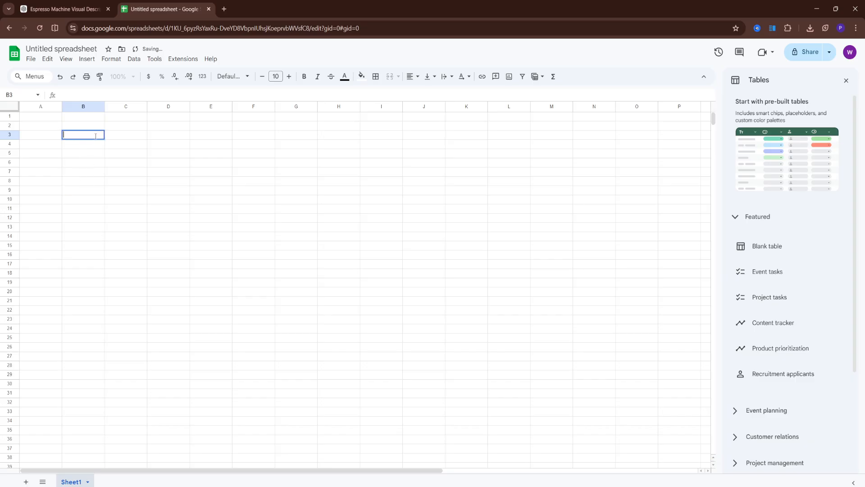
key("Up")
key("Up")
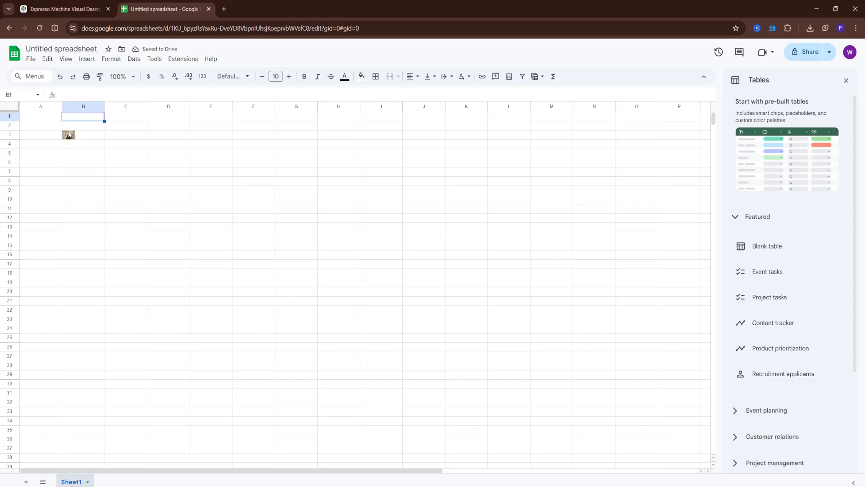
double_click(97, 135)
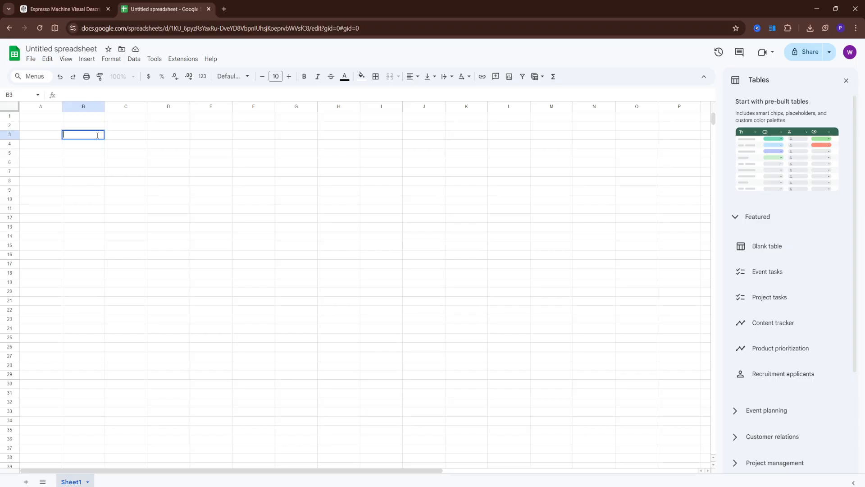
key("alt+Return")
key("alt+Return")
key("alt+Return")
key("alt+Return")
key("alt+Return")
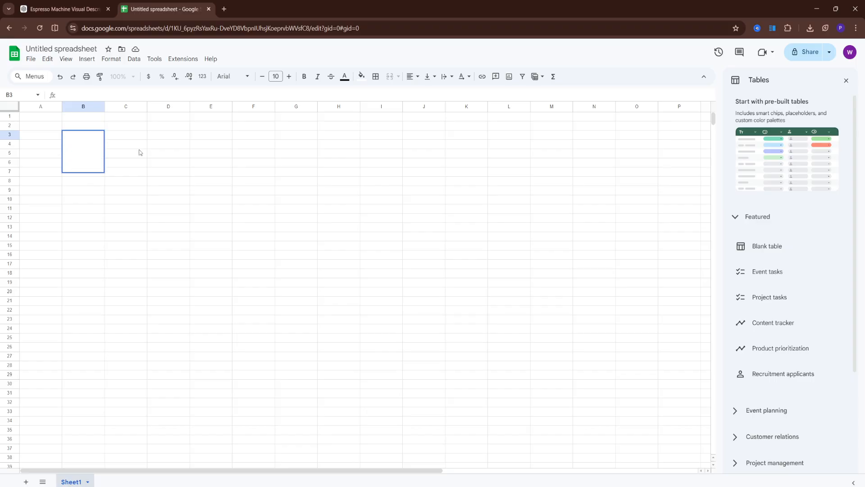
left_click(157, 162)
left_click(108, 151)
left_click(92, 151)
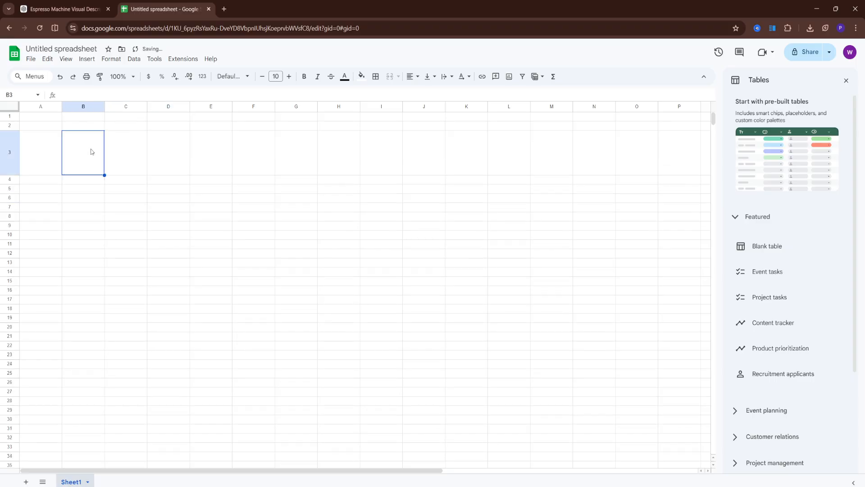
Step: Insert the bald eagle picture with the stone wall background into cell B3 from a Google Images search for "eagl"
left_click(87, 59)
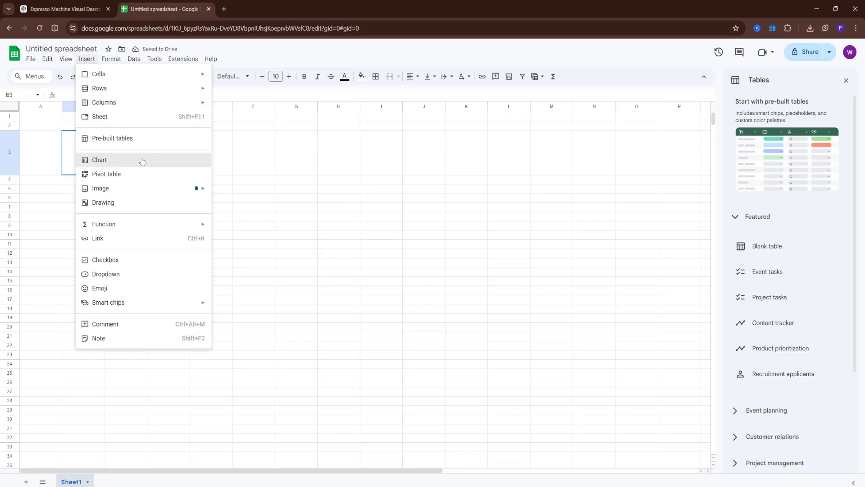
mouse_move(201, 188)
left_click(255, 190)
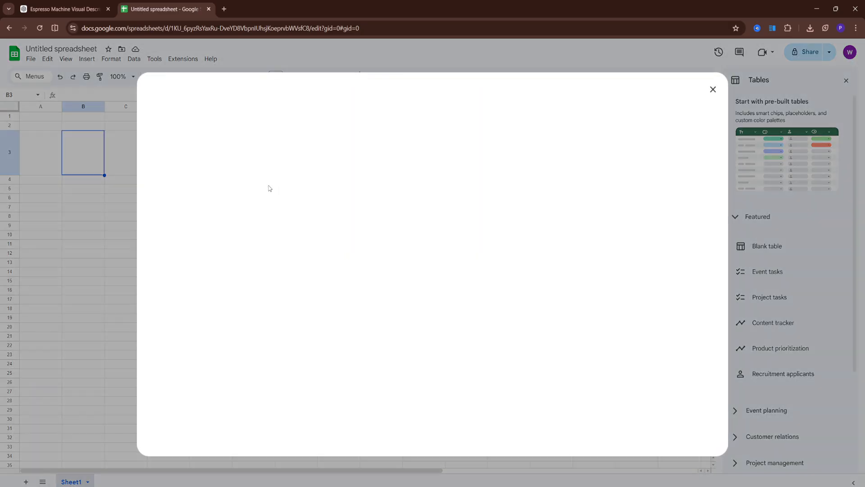
left_click(193, 114)
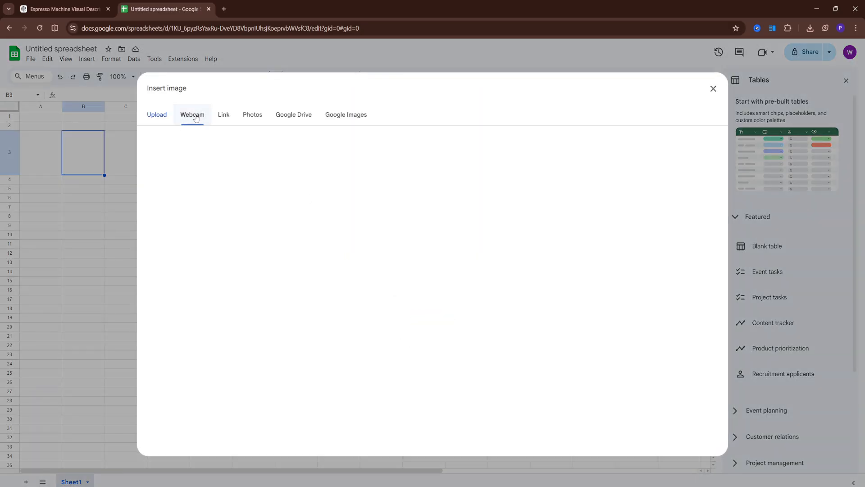
left_click(345, 115)
left_click(191, 50)
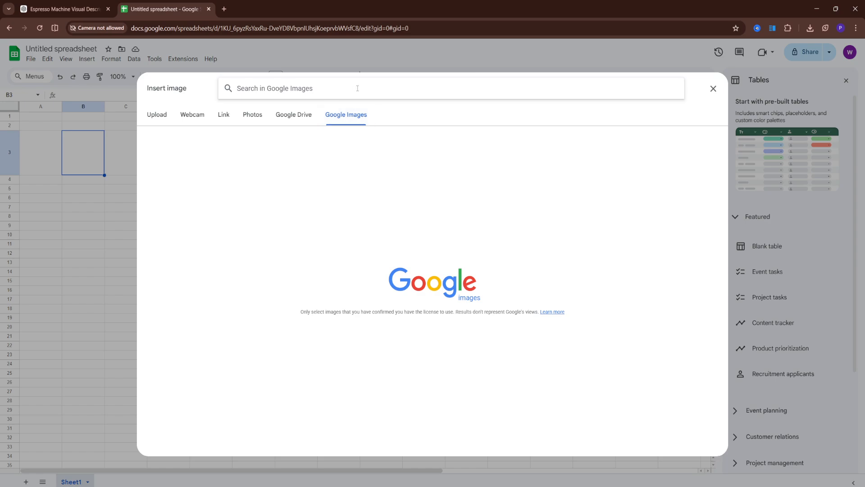
type("eagl")
key("Return")
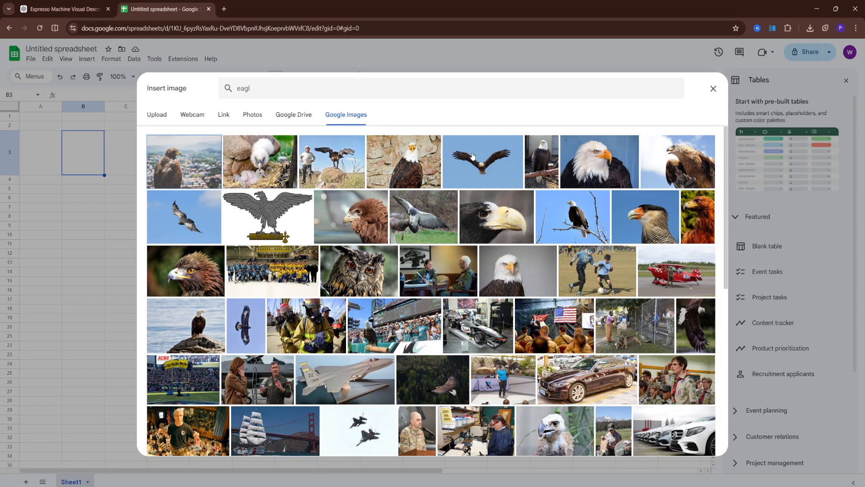
left_click(413, 163)
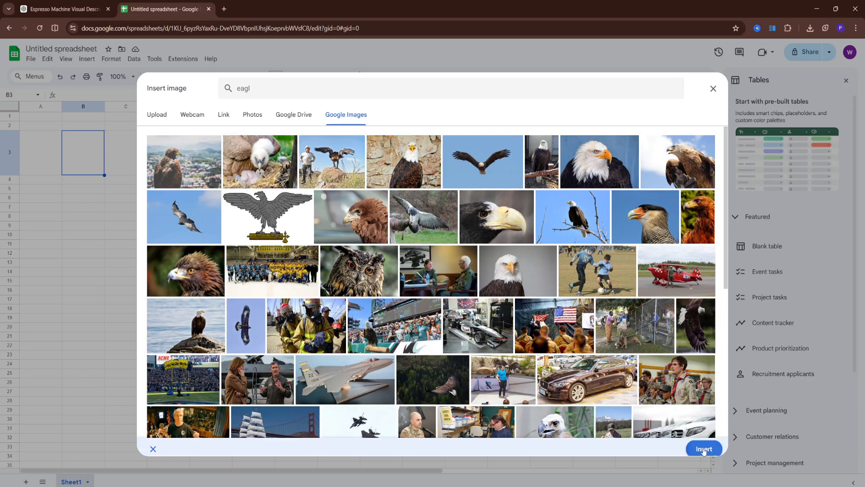
left_click(703, 444)
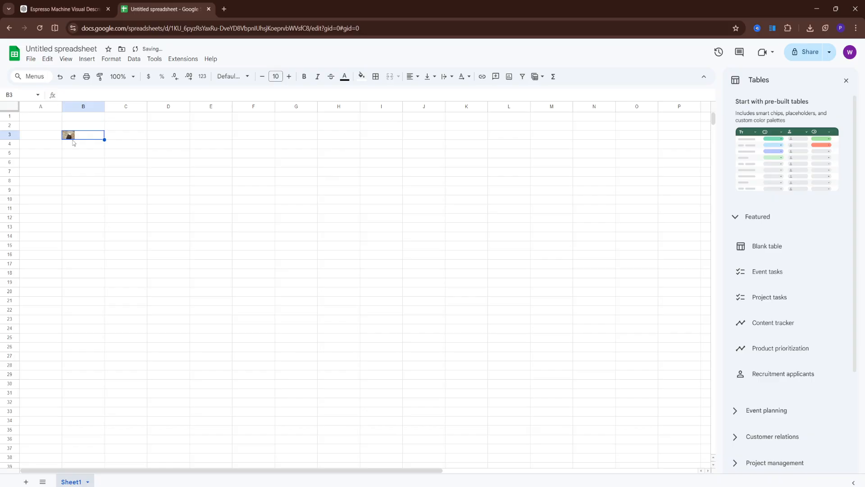
Step: Examine the eagle image in cell B3 at a higher page magnification, and return to a 90% view of the sheet
key("ctrl+plus")
key("ctrl+plus")
key("ctrl+plus")
key("ctrl+plus")
key("ctrl+plus")
key("ctrl+plus")
key("ctrl+plus")
key("ctrl+plus")
key("ctrl+plus")
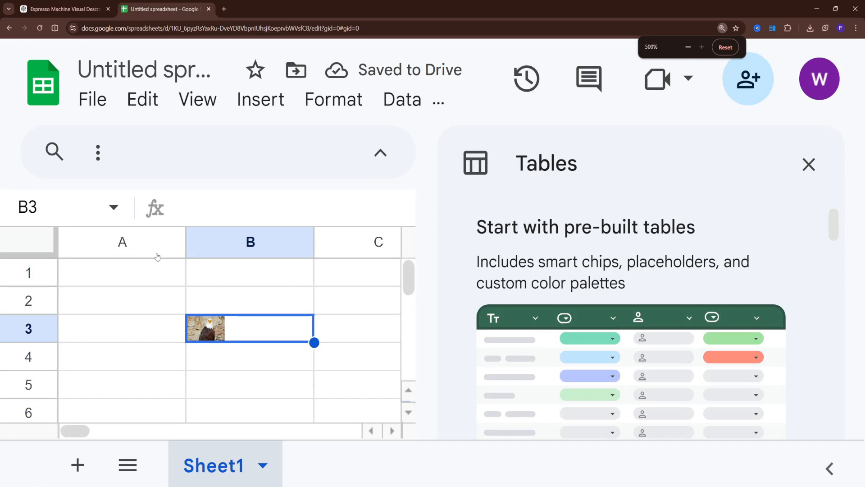
key("ctrl+minus")
key("ctrl+minus")
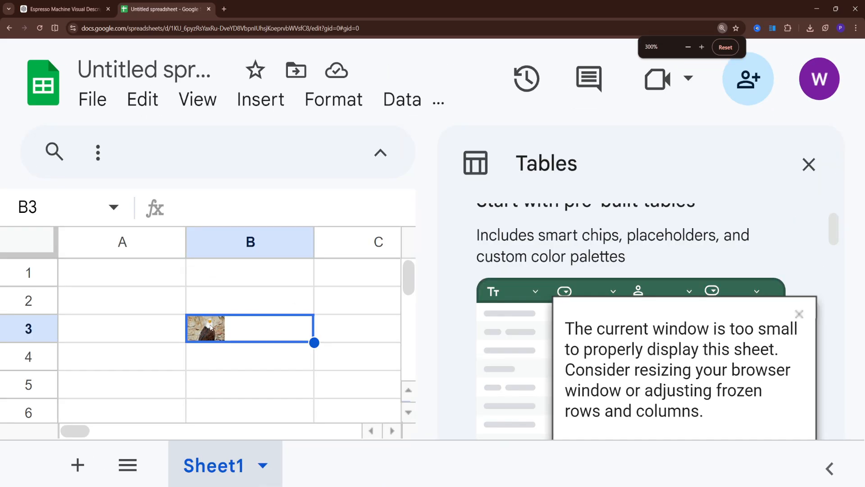
scroll(211, 327, "down", 9)
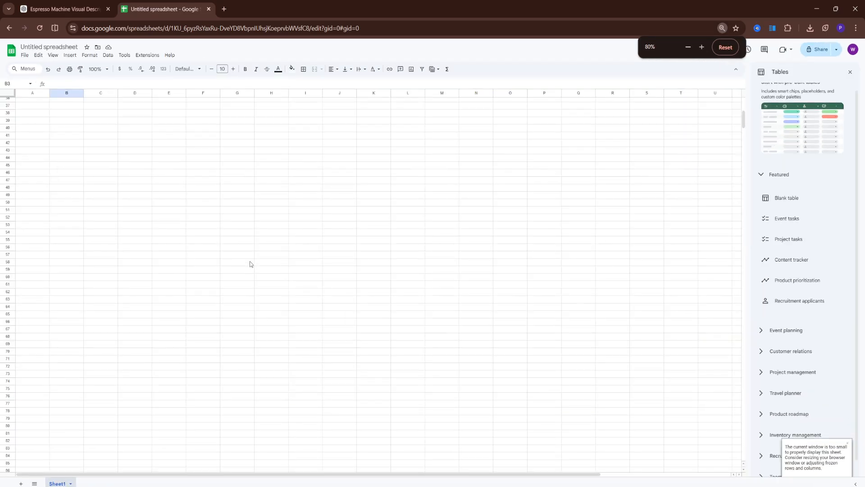
key("ctrl+plus")
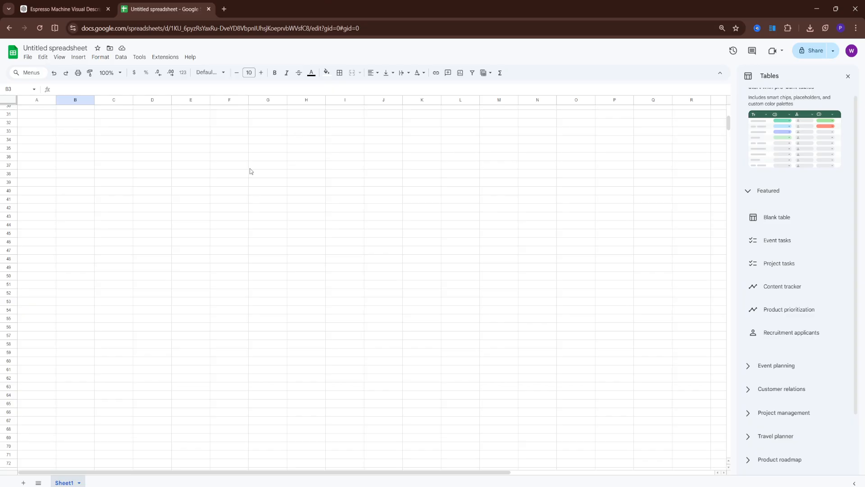
scroll(251, 171, "up", 6)
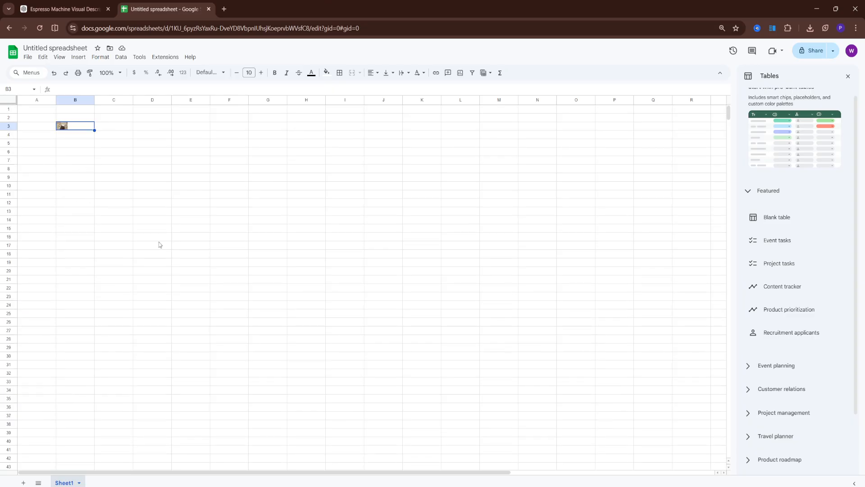
Step: Start a new drawing and insert the bald eagle picture with the stone wall from a Google Images search for "eagl"
left_click(83, 60)
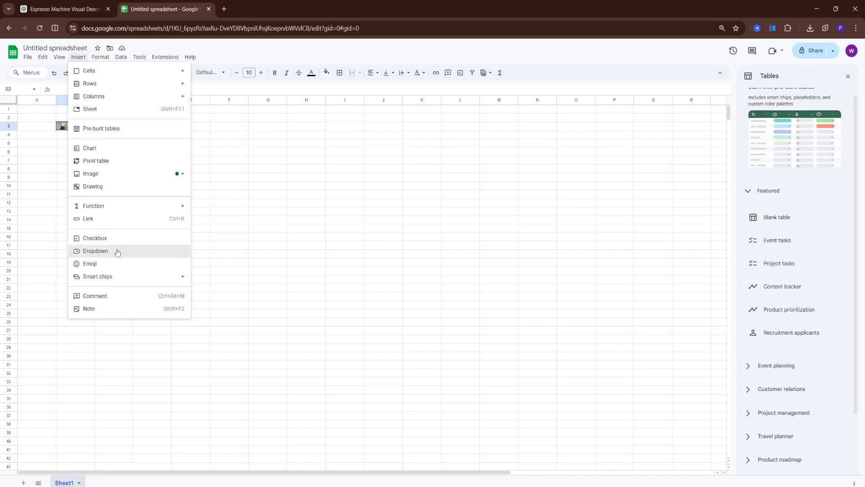
left_click(118, 190)
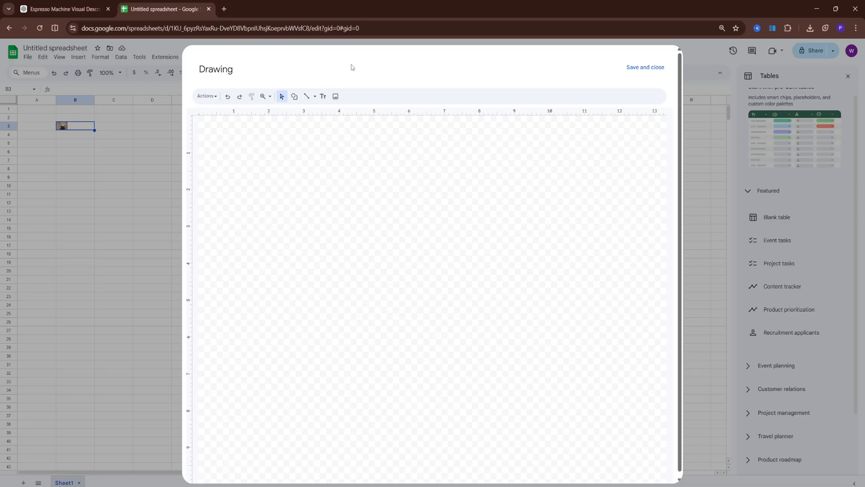
left_click(336, 97)
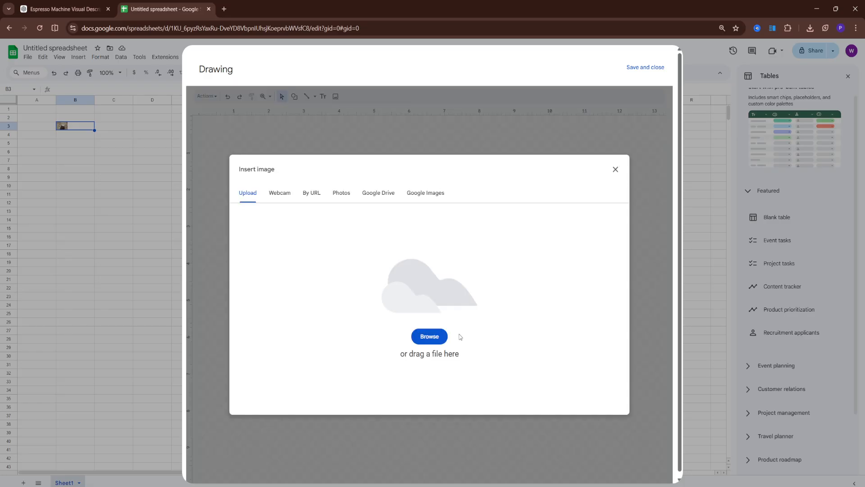
left_click(421, 195)
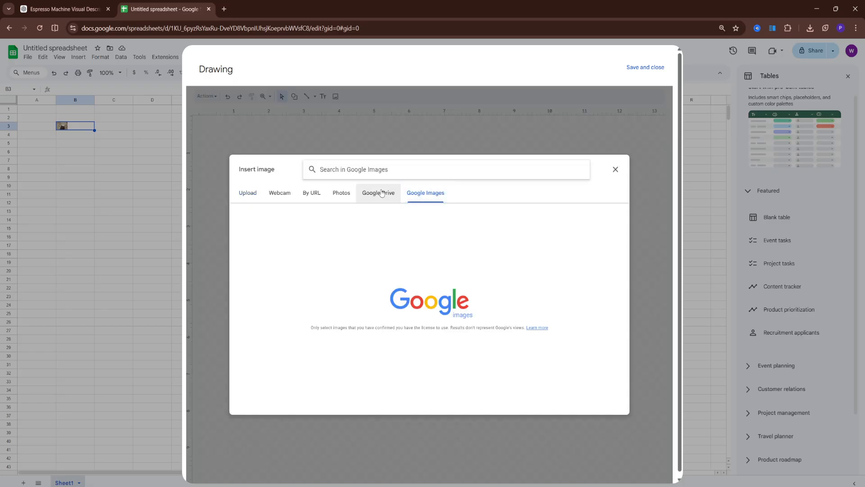
type("eagl")
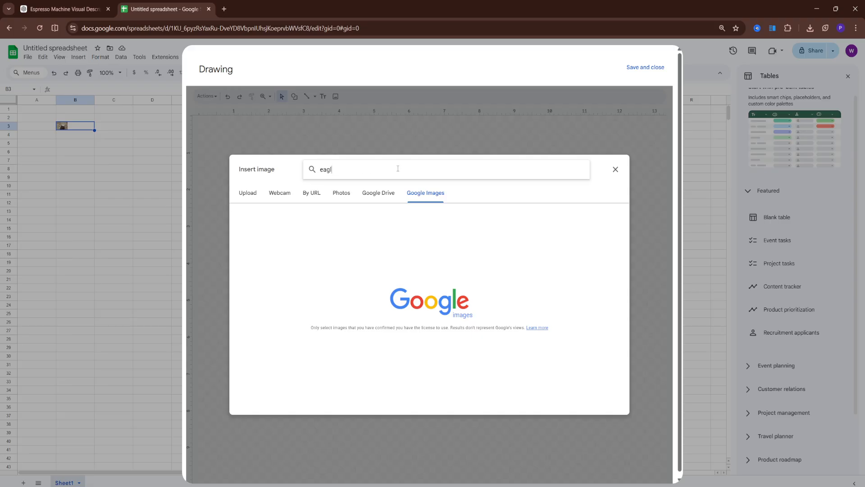
key("Return")
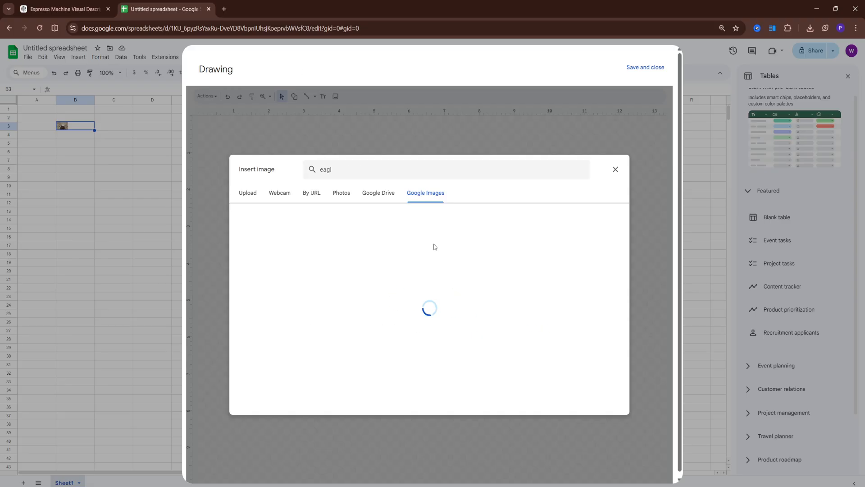
left_click(370, 243)
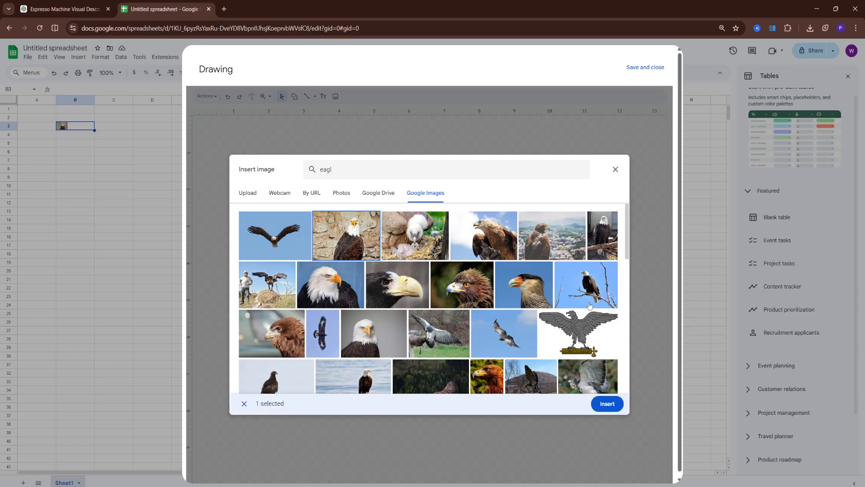
left_click(594, 402)
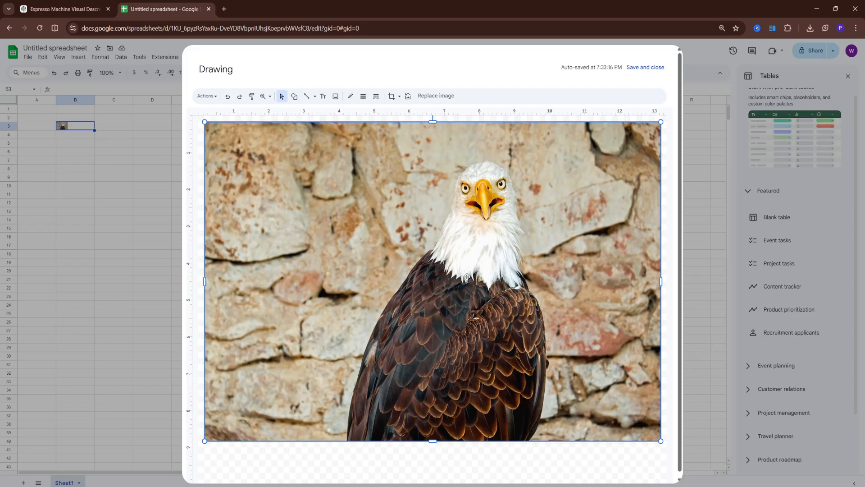
Step: Crop the eagle picture in the drawing by trimming its left, top and right edges, keeping the whole eagle inside the frame
left_click(392, 99)
left_click_drag(210, 277, 245, 279)
left_click_drag(451, 123, 451, 135)
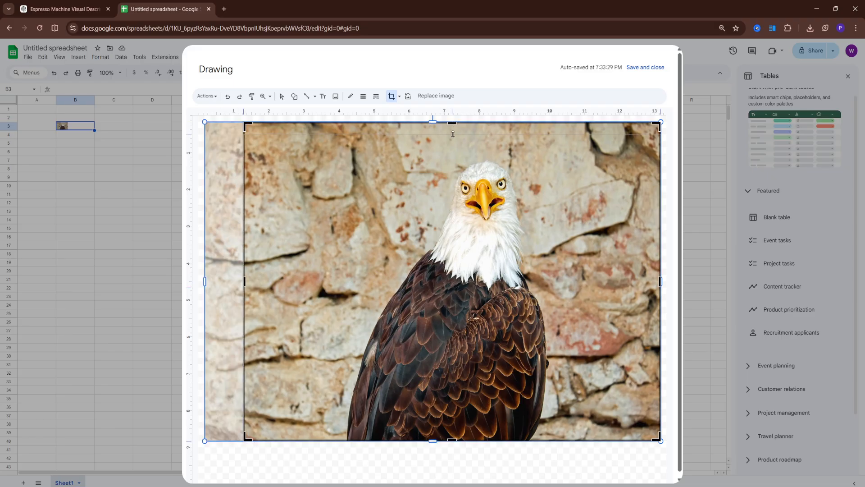
left_click_drag(660, 287, 586, 288)
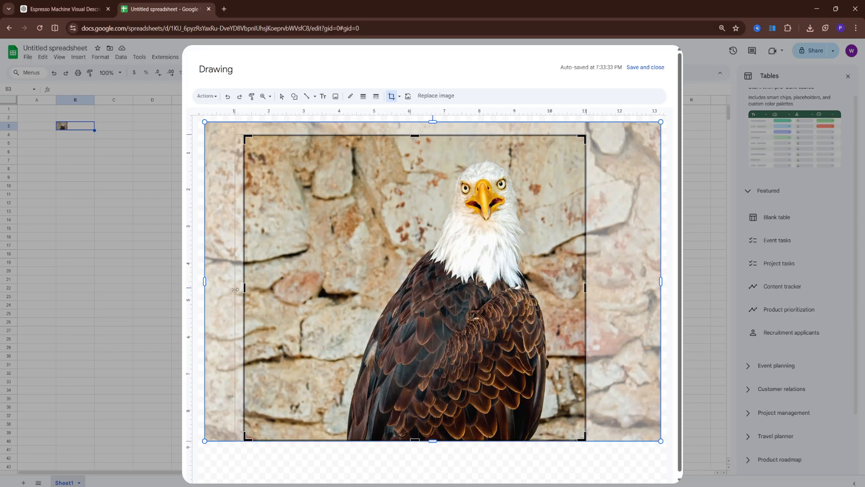
left_click_drag(244, 288, 225, 289)
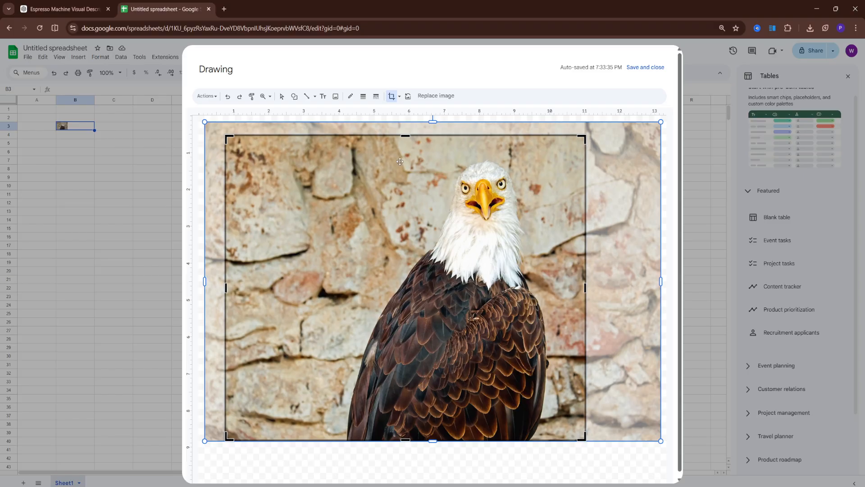
Step: Mask the eagle picture with the up arrow shape and shift the picture left to center the eagle in the arrow
left_click(398, 96)
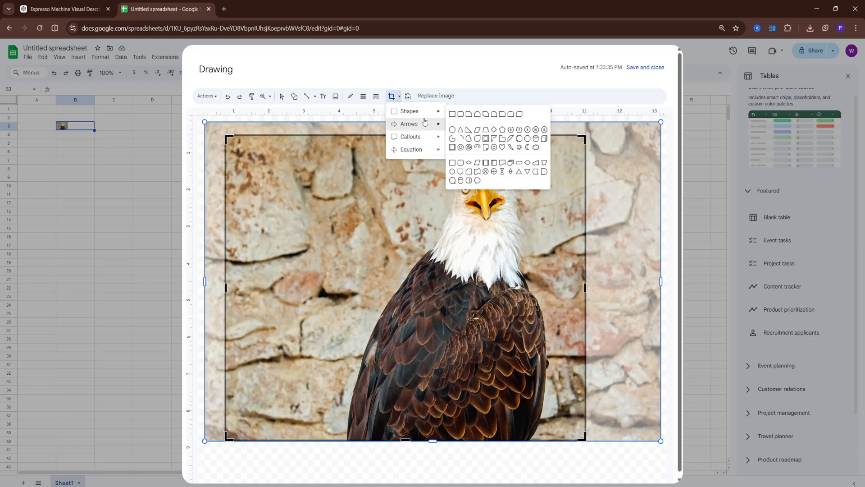
mouse_move(424, 128)
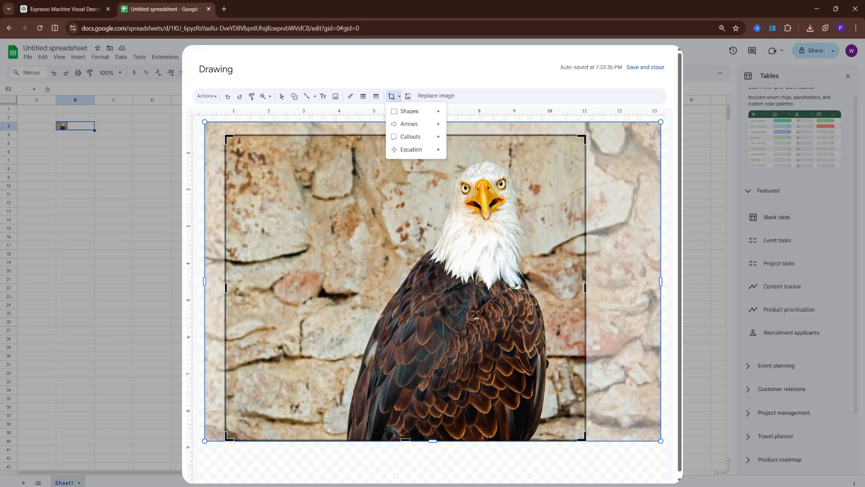
left_click(468, 126)
left_click_drag(423, 270, 381, 270)
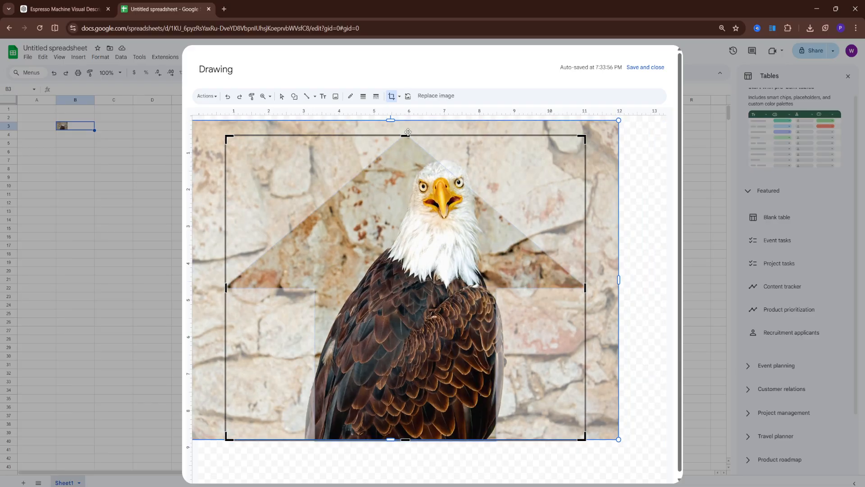
Step: Mask the eagle picture with the multiplication sign shape and reposition the picture within the mask
left_click(398, 100)
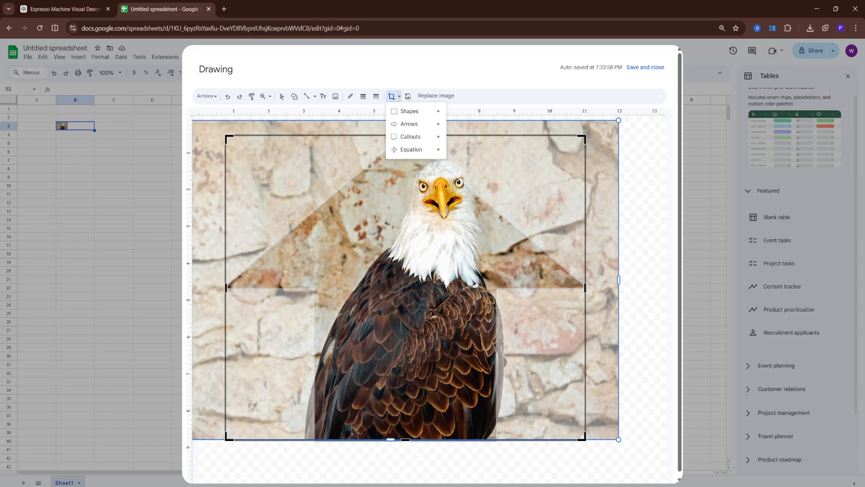
mouse_move(439, 150)
left_click(477, 153)
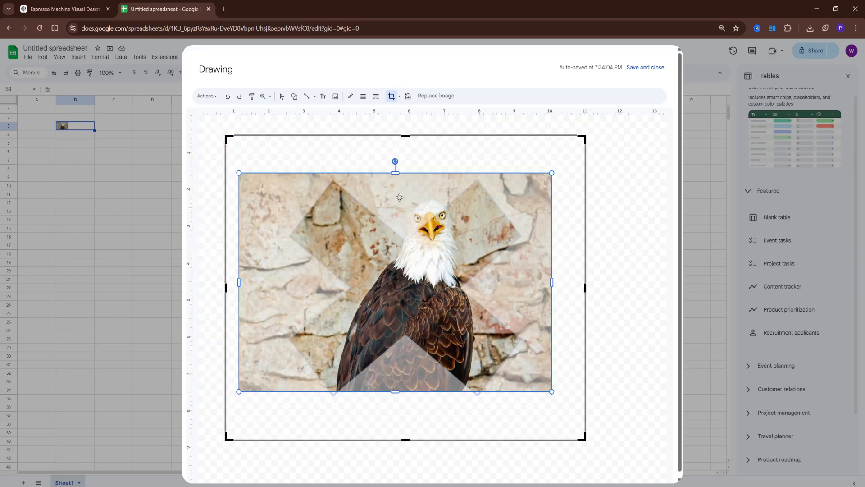
left_click_drag(390, 329, 430, 315)
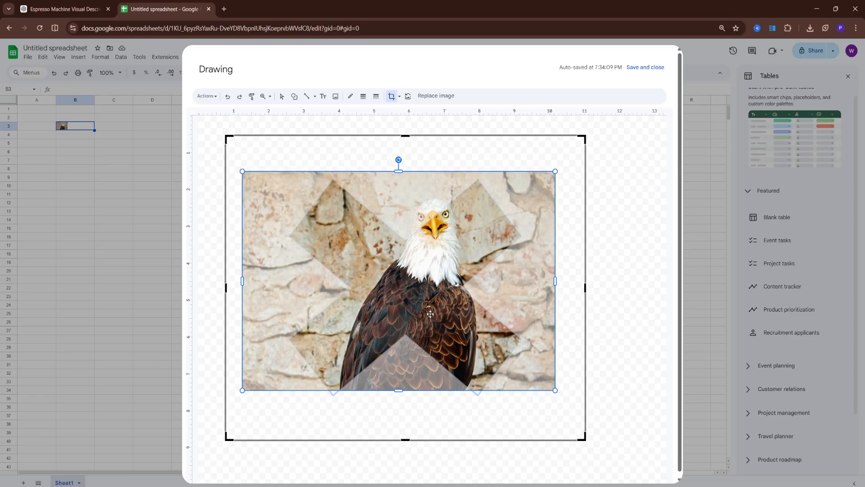
Step: Mask the eagle picture with the vertical scroll shape, shift the picture slightly left inside it, and save the drawing to the sheet
left_click(399, 96)
mouse_move(440, 143)
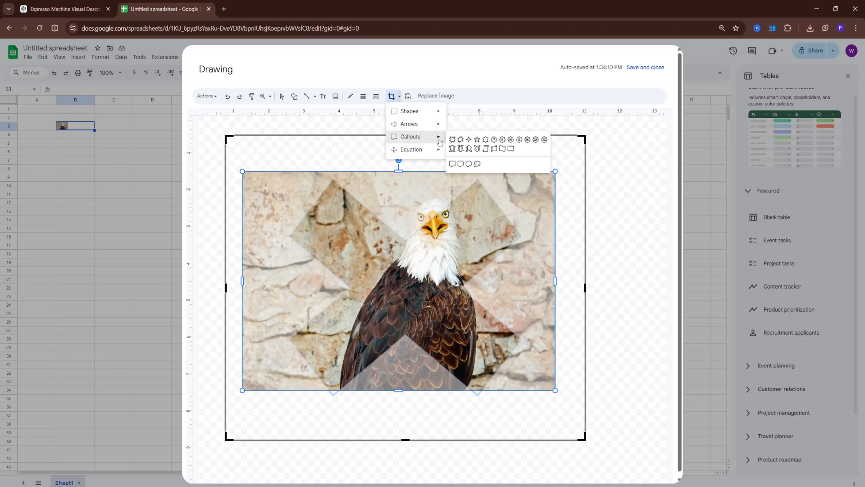
left_click(486, 148)
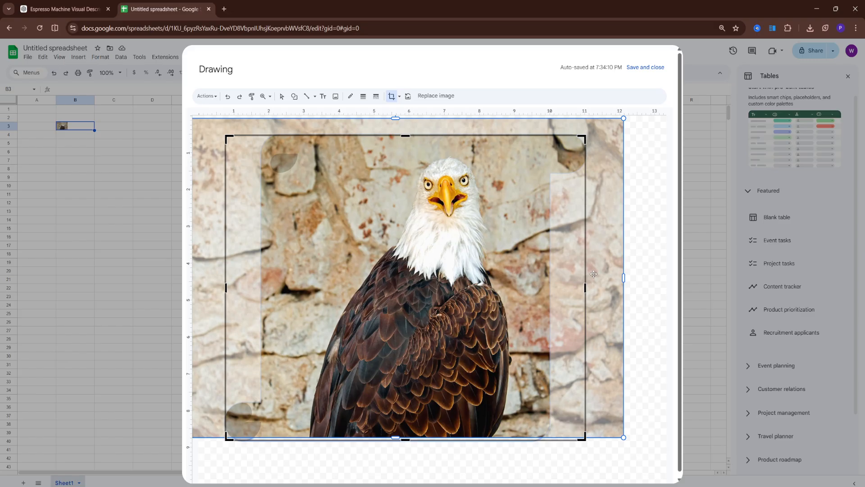
left_click_drag(478, 256, 467, 257)
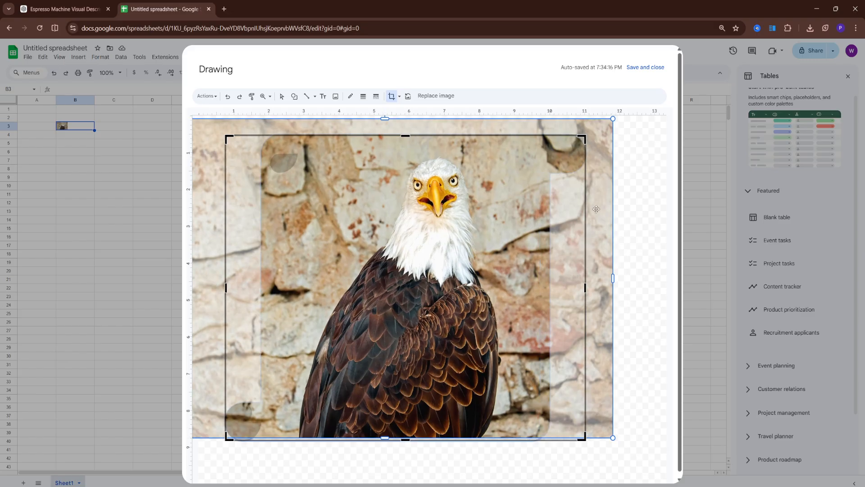
scroll(596, 209, "down", 1)
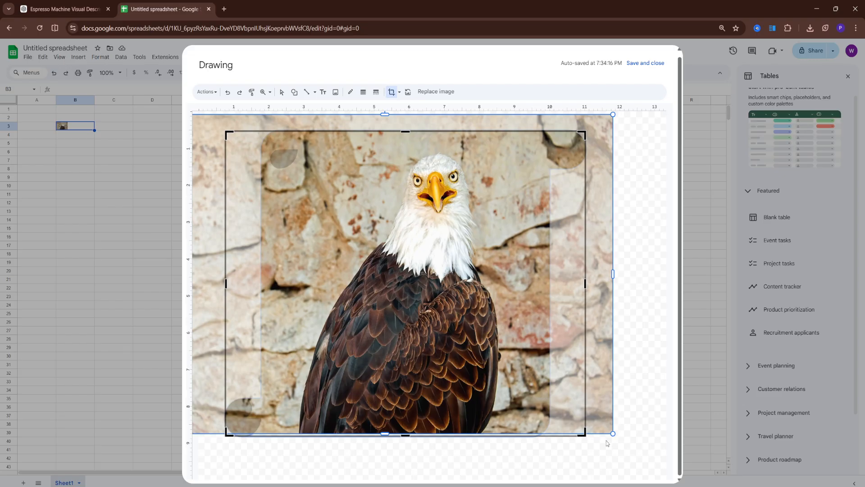
scroll(534, 211, "up", 1)
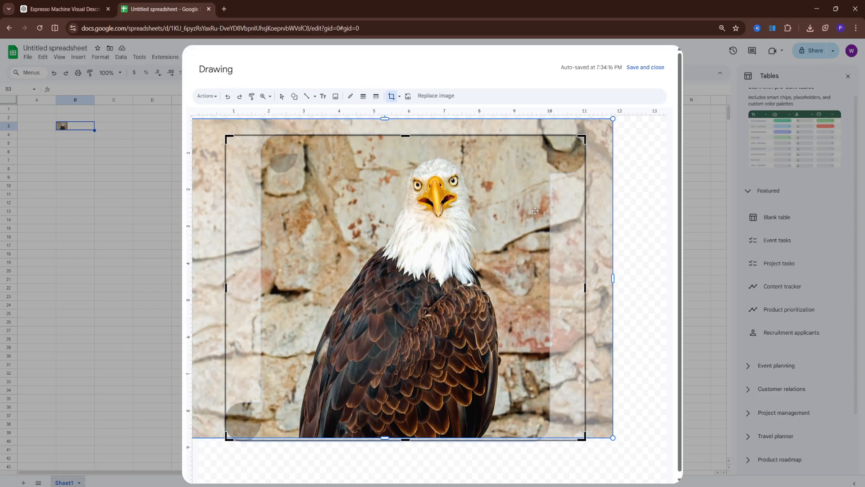
left_click(645, 68)
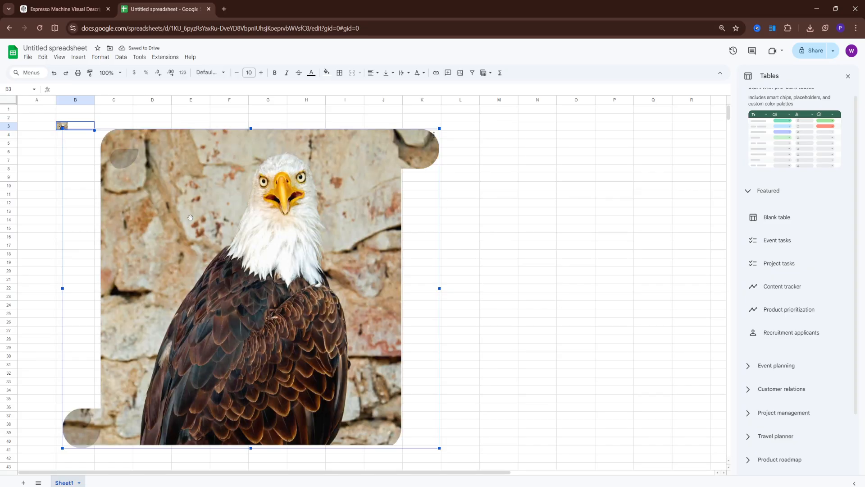
Step: Move the eagle drawing right across the grid, and back so its upper-left corner sits in column B at row 4
left_click_drag(231, 218, 246, 209)
left_click(534, 211)
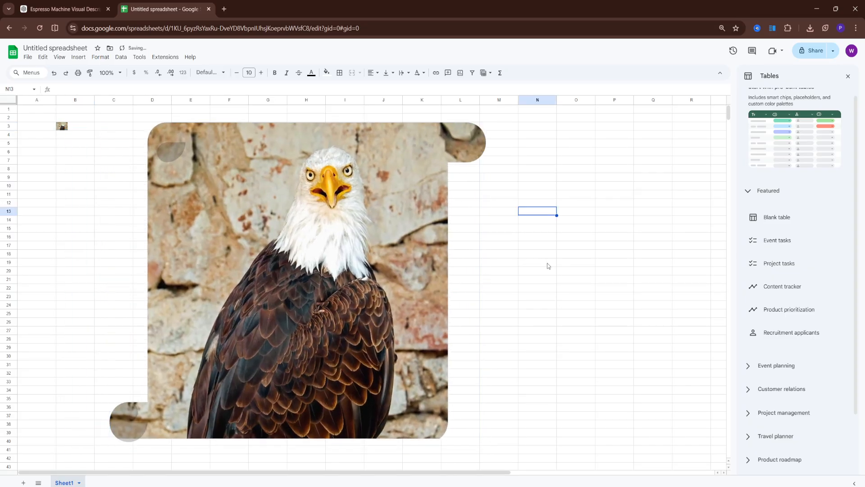
left_click(191, 276)
mouse_move(415, 350)
left_mouse_down()
mouse_move(378, 371)
mouse_move(380, 350)
mouse_move(385, 362)
left_mouse_up()
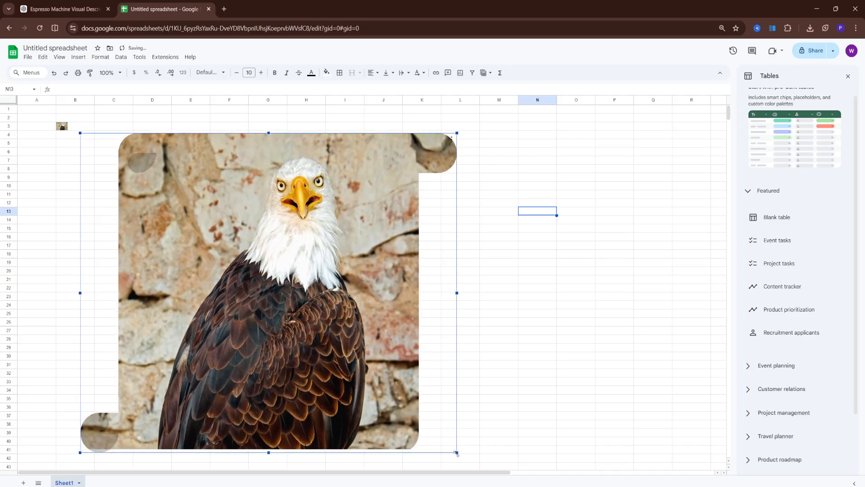
Step: Shrink the eagle drawing to span about columns B to F and rows 4 to 21, place it below cell B3, and dismiss the battery warning
left_click_drag(456, 452, 253, 277)
left_click_drag(161, 198, 138, 201)
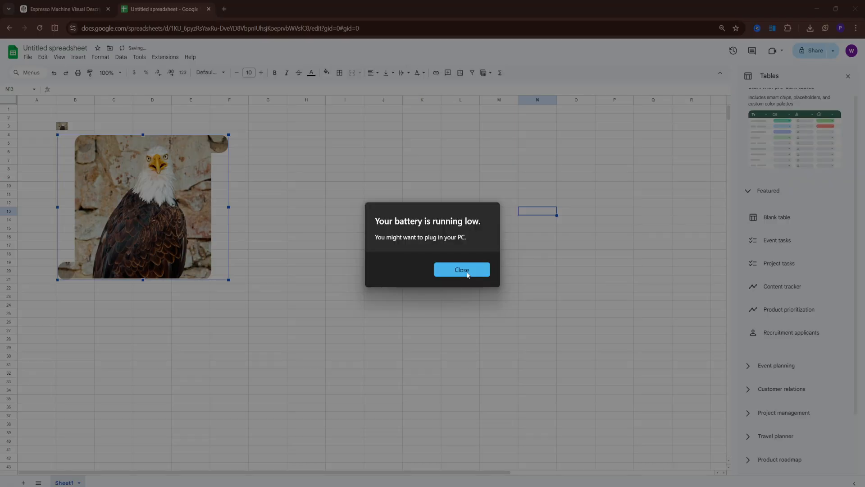
left_click(462, 270)
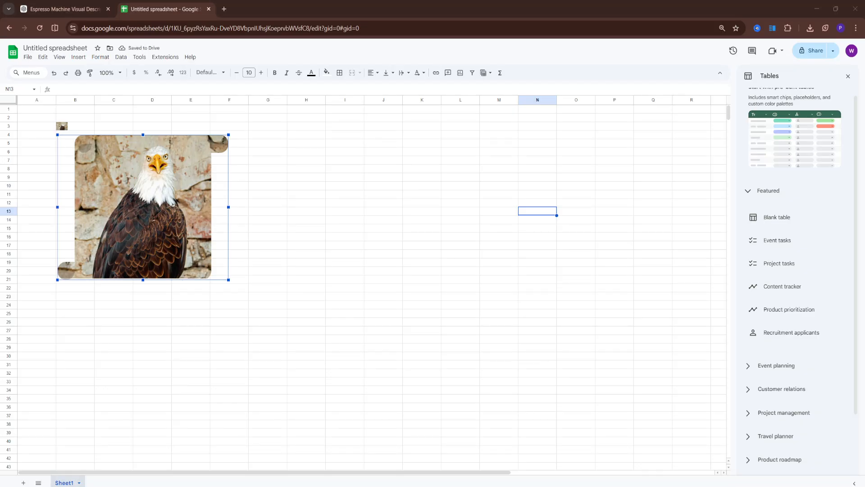